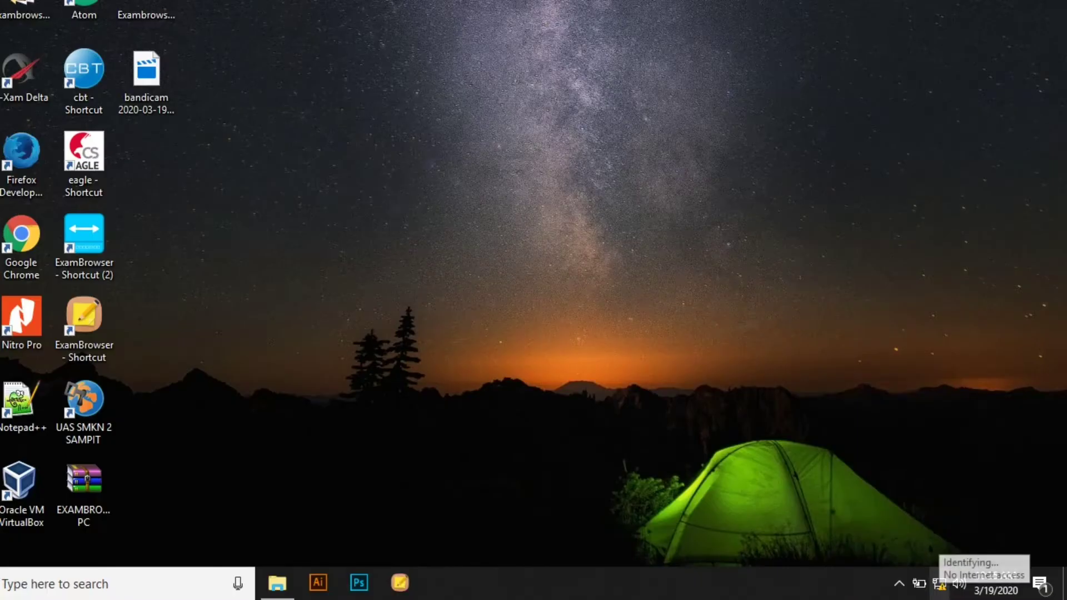
# Open the network adapter list from the Network & Internet settings through Network and Sharing Center, and close all the windows again.
pyautogui.rightClick(603, 462)
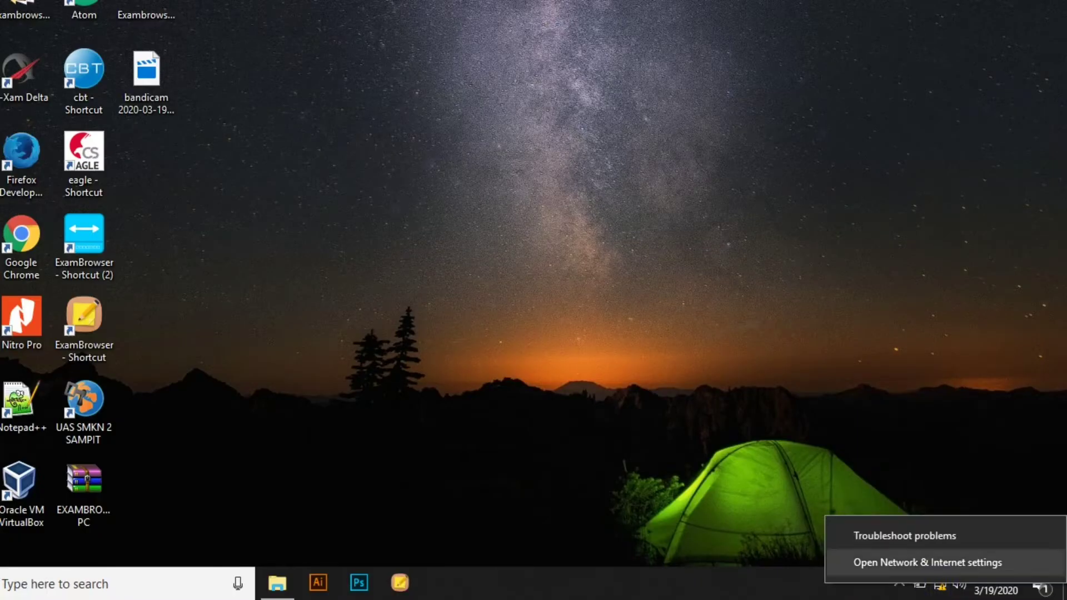
pyautogui.click(932, 563)
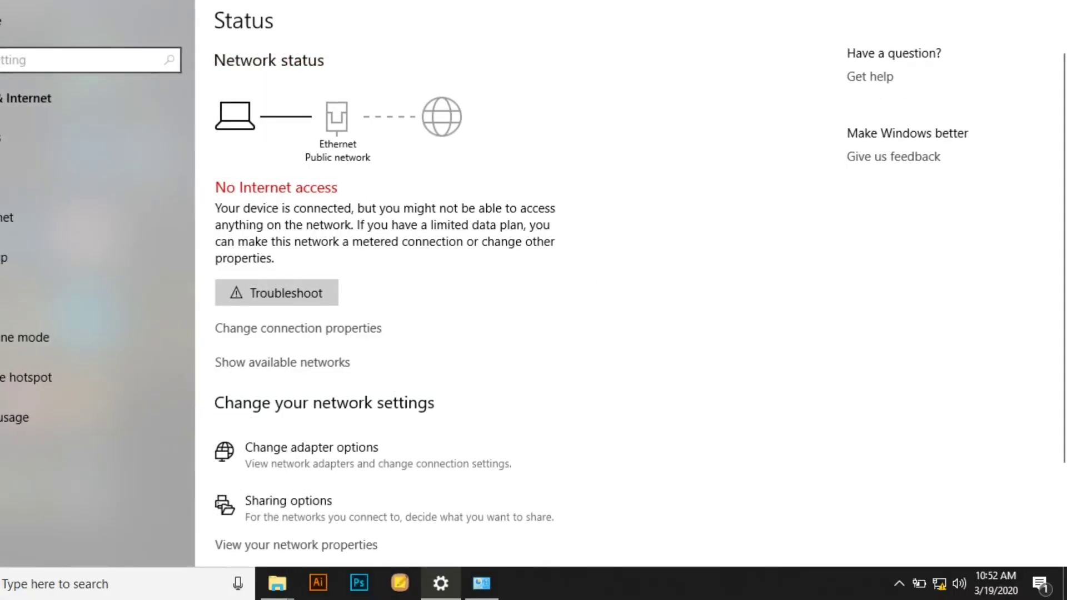
pyautogui.scroll(-3, 639, 303)
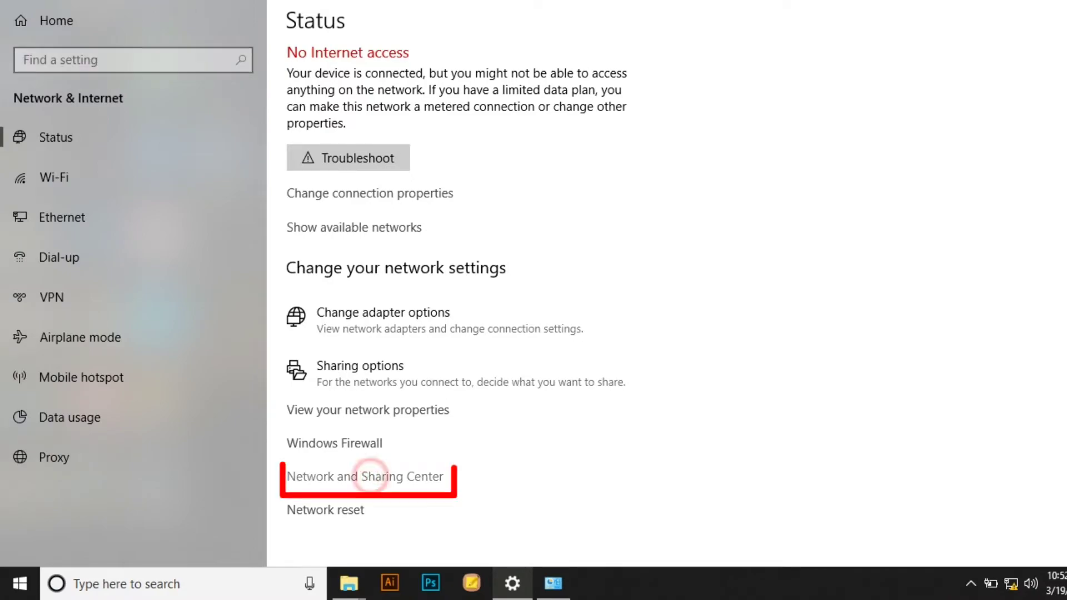
pyautogui.click(370, 476)
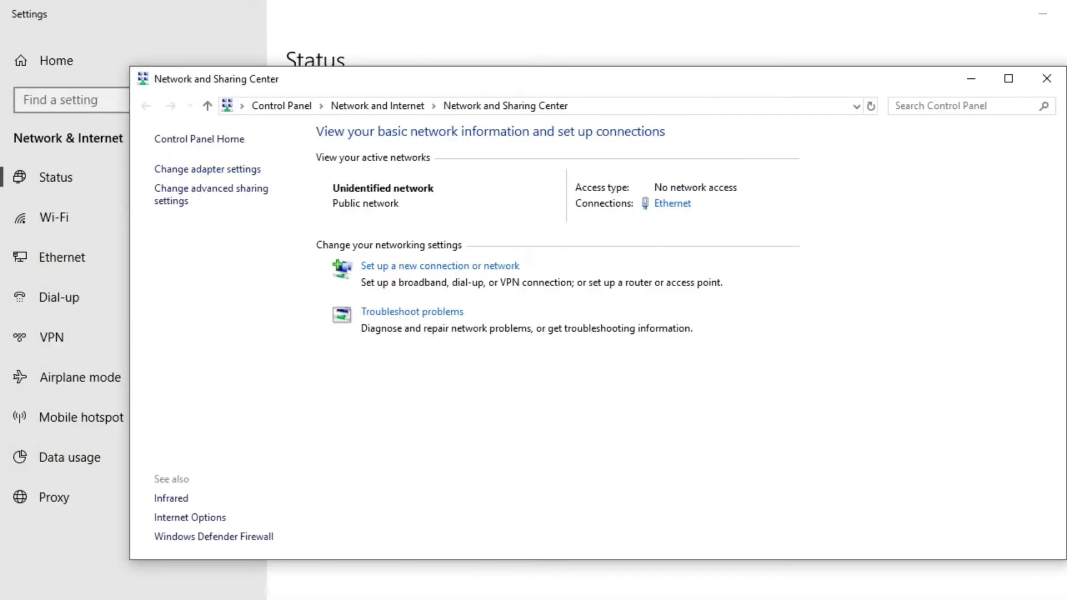
pyautogui.doubleClick(462, 84)
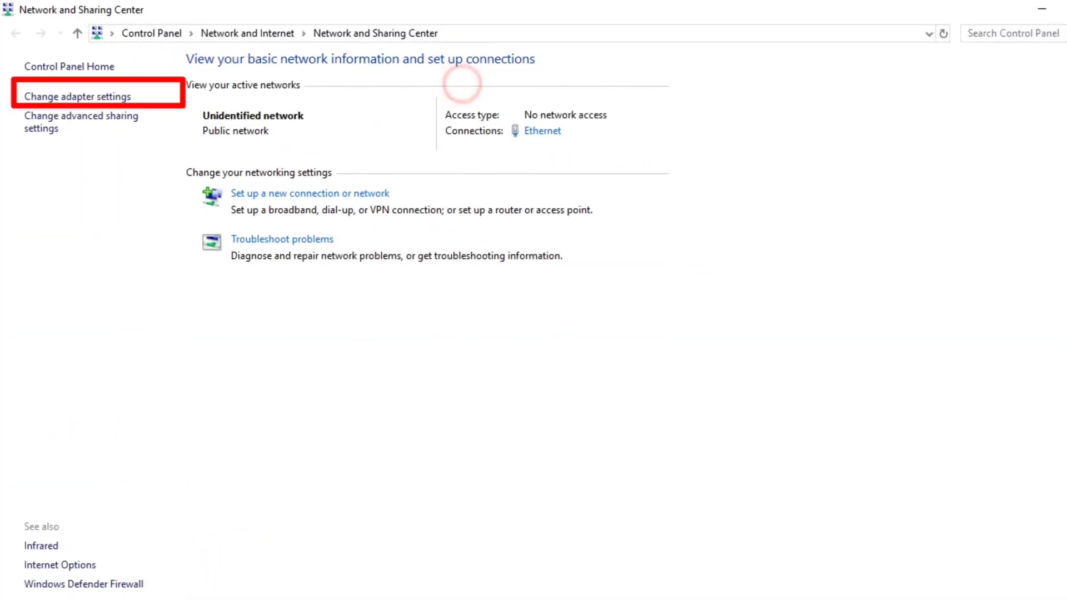
pyautogui.click(77, 96)
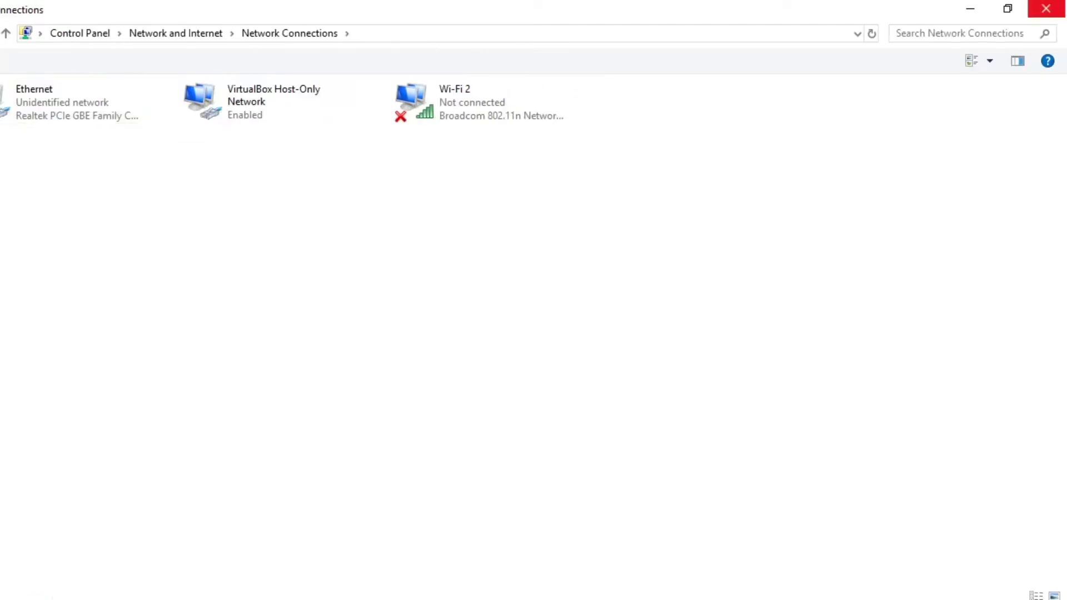
pyautogui.click(1046, 8)
pyautogui.click(1046, 9)
pyautogui.click(1046, 8)
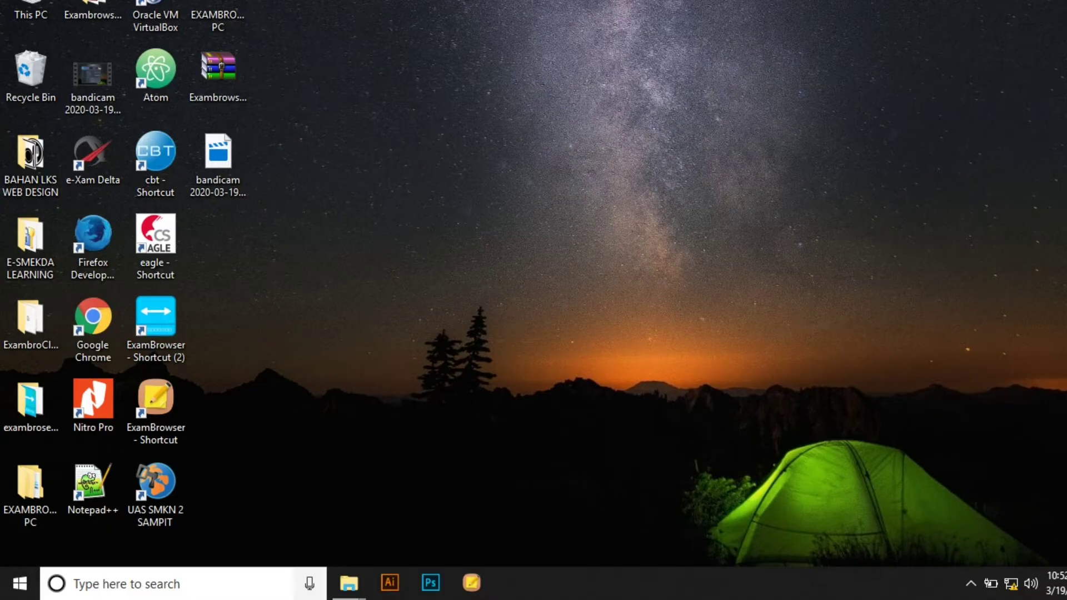
# Find Control Panel through the Windows search and open the adapter settings under Network and Internet, Network and Sharing Center.
pyautogui.click(124, 583)
pyautogui.write('control')
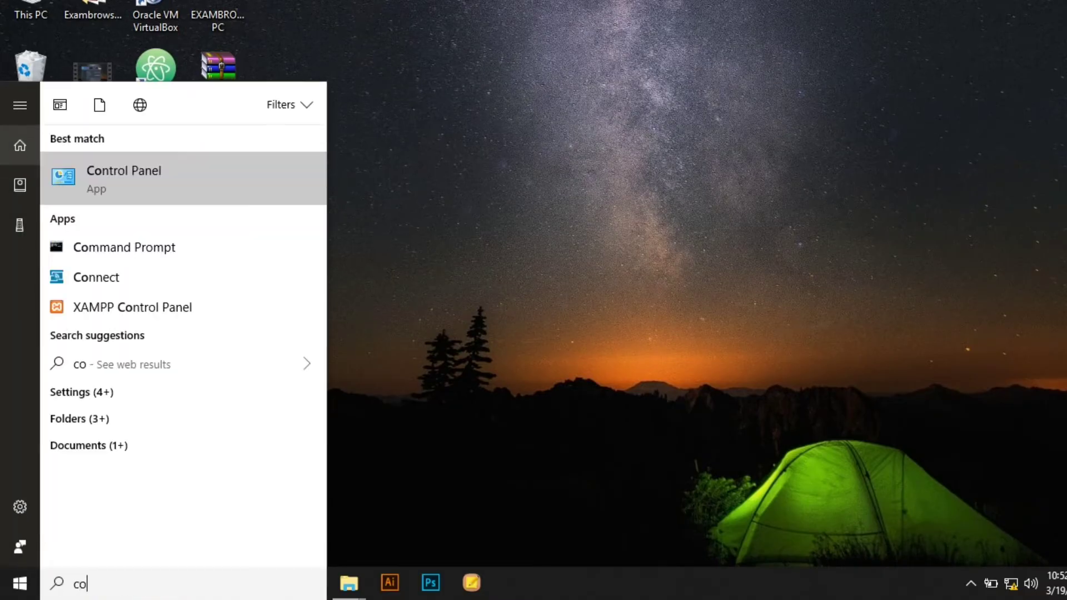
pyautogui.write(' pan')
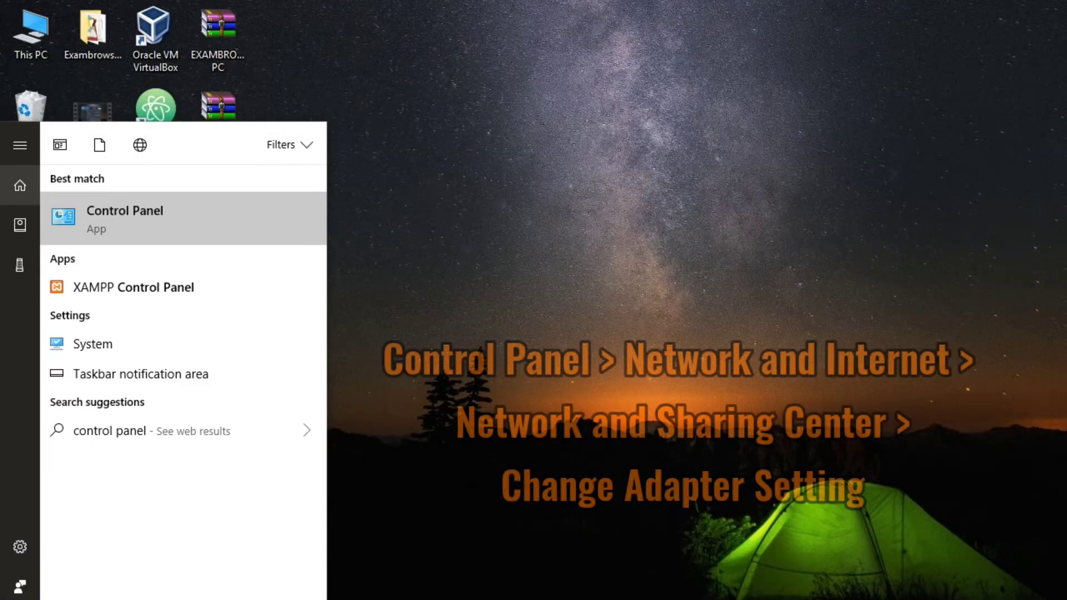
pyautogui.click(136, 228)
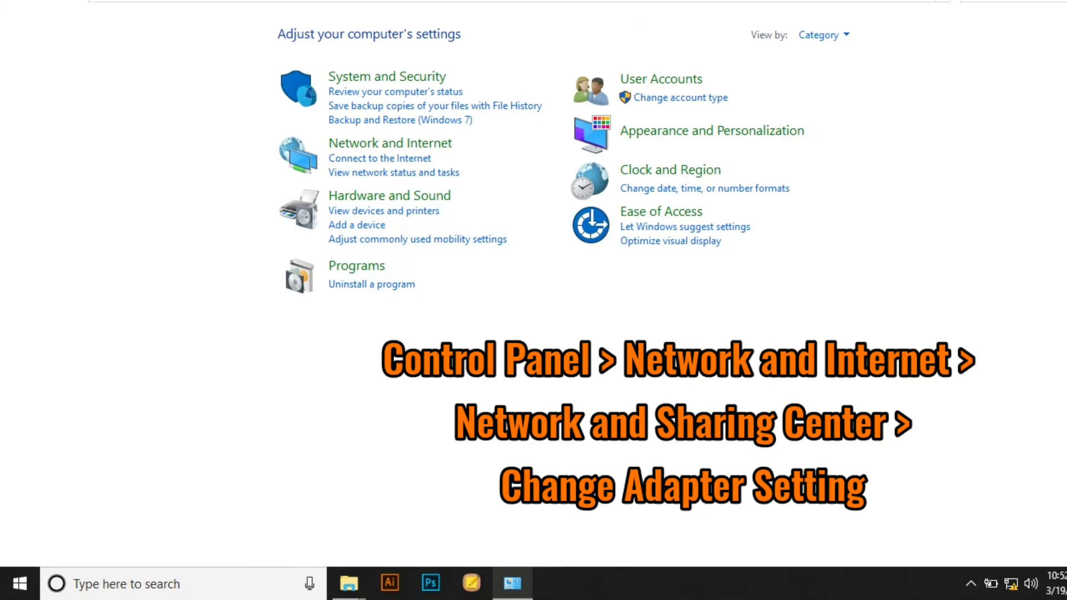
pyautogui.click(409, 139)
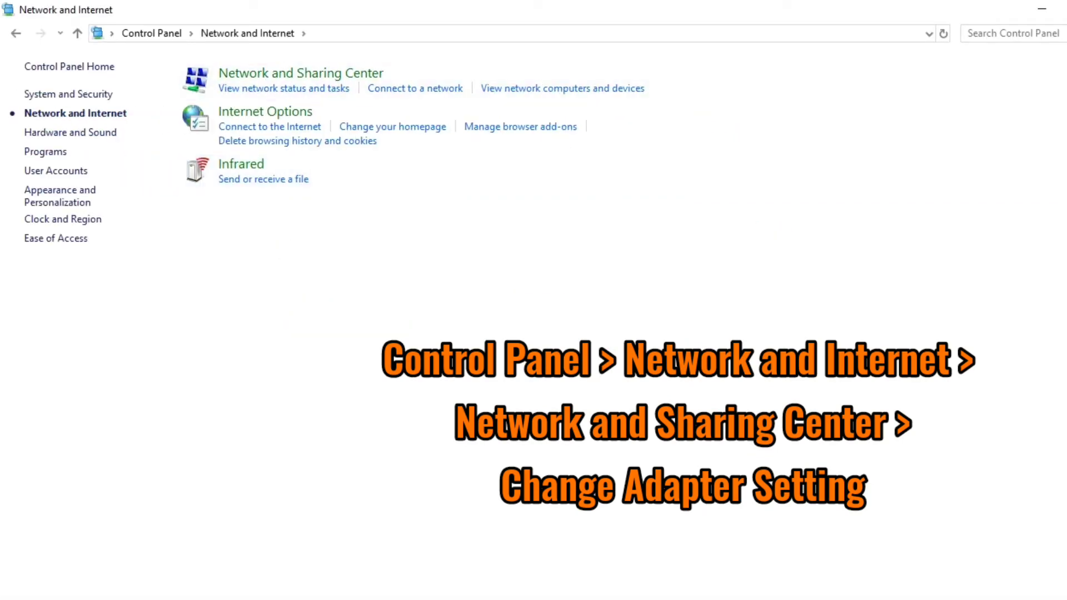
pyautogui.click(316, 73)
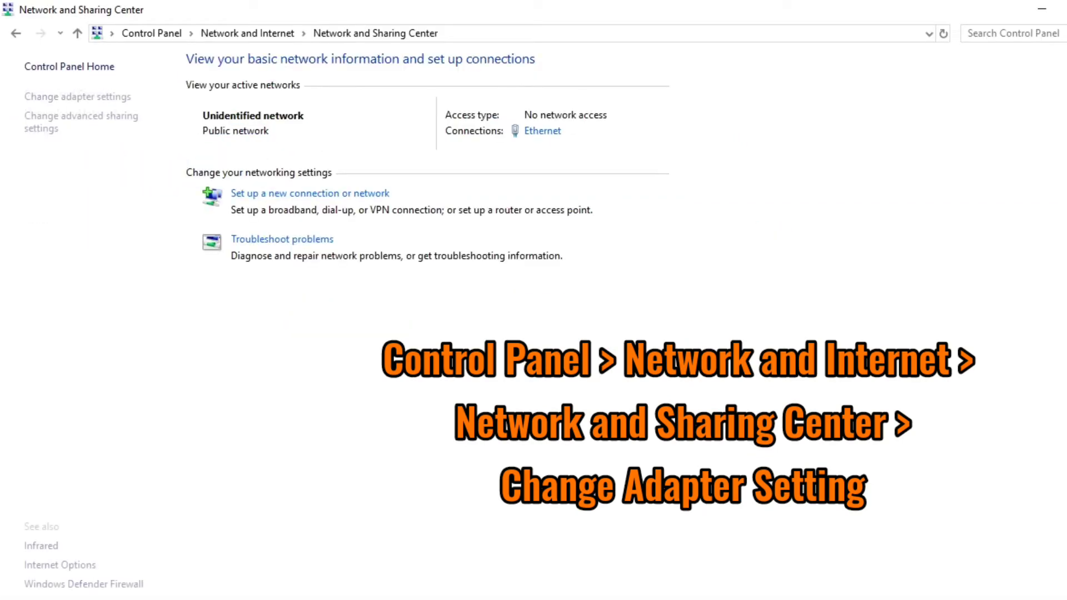
pyautogui.click(107, 94)
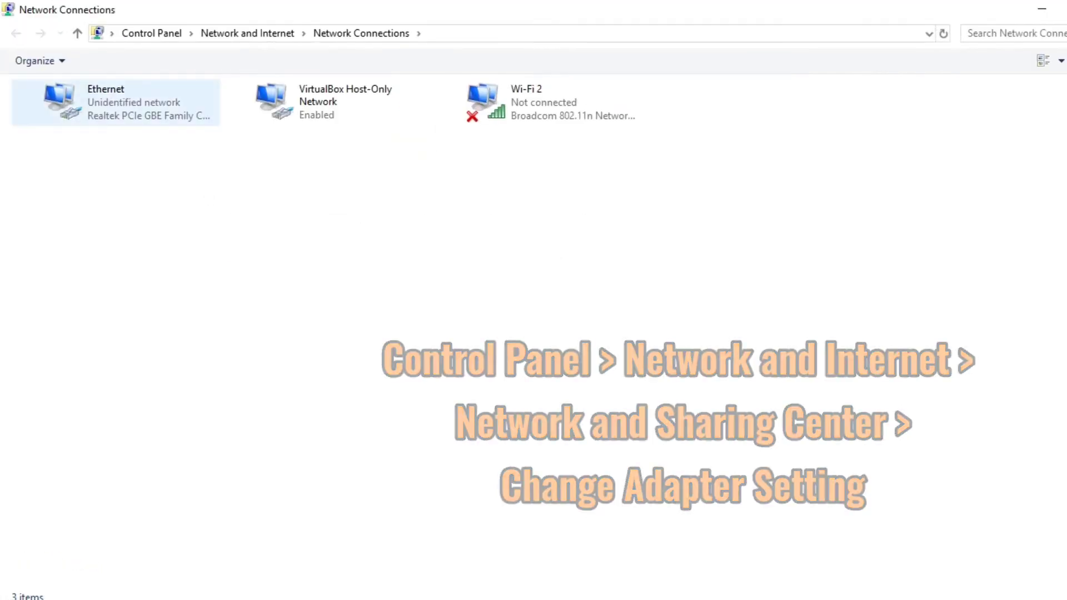
# Open the Internet Protocol Version 4 (TCP/IPv4) properties of the Ethernet adapter.
pyautogui.rightClick(85, 95)
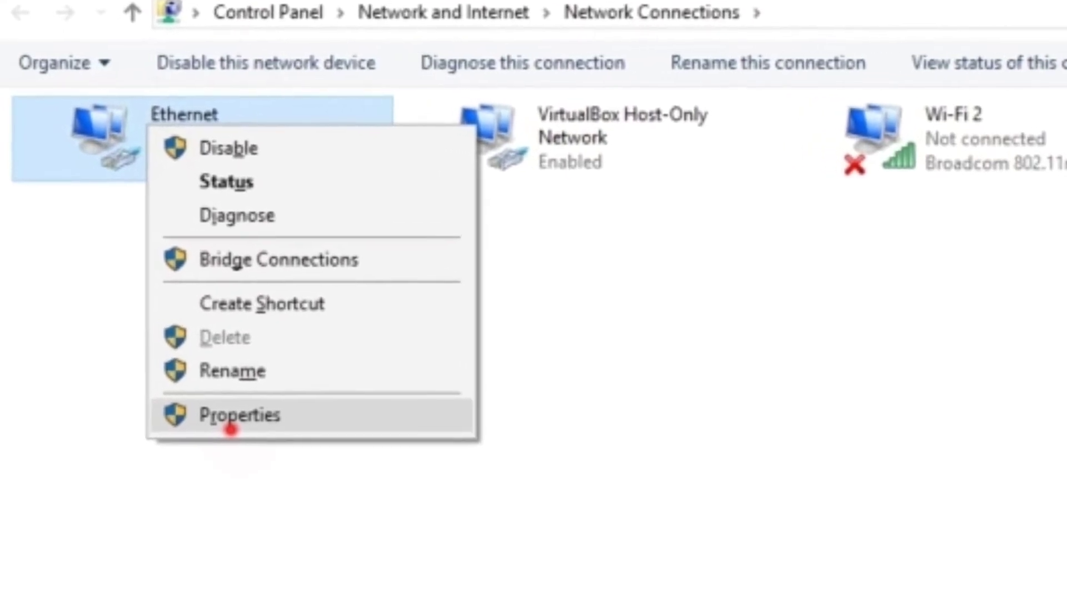
pyautogui.click(231, 428)
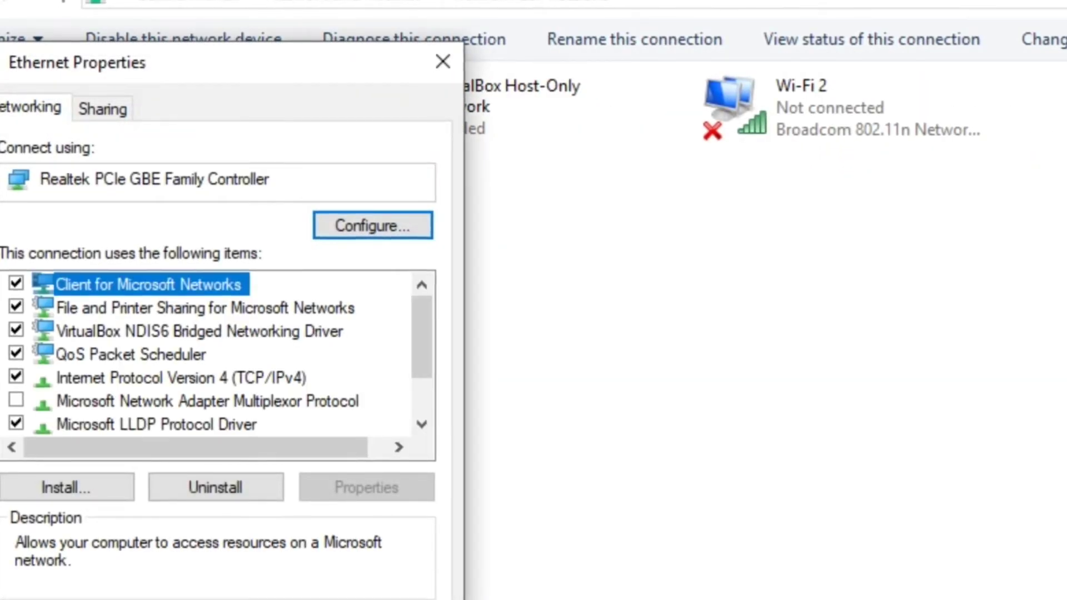
pyautogui.doubleClick(225, 378)
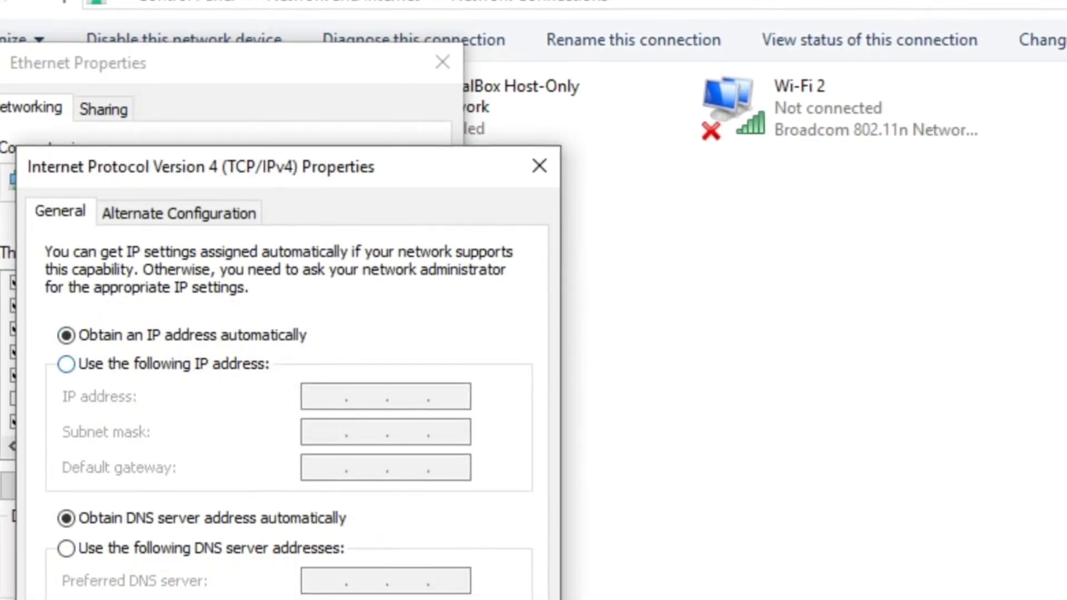
# Assign the Ethernet adapter the static IP address 192.168.1.1 with subnet mask 255.255.255.0 and confirm both dialogs.
pyautogui.click(212, 368)
pyautogui.click(329, 395)
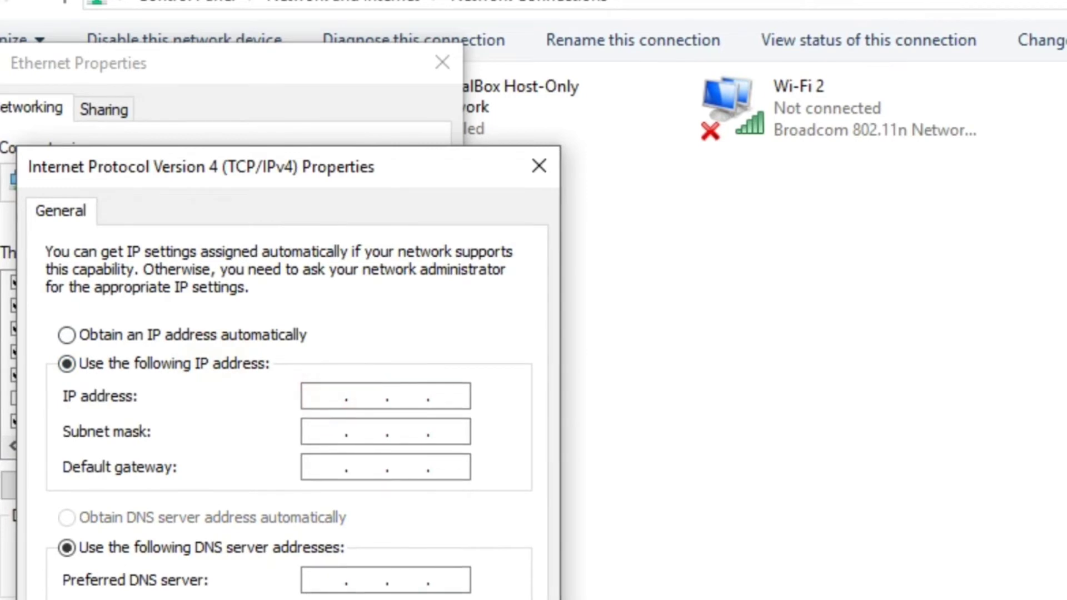
pyautogui.write('1 . ')
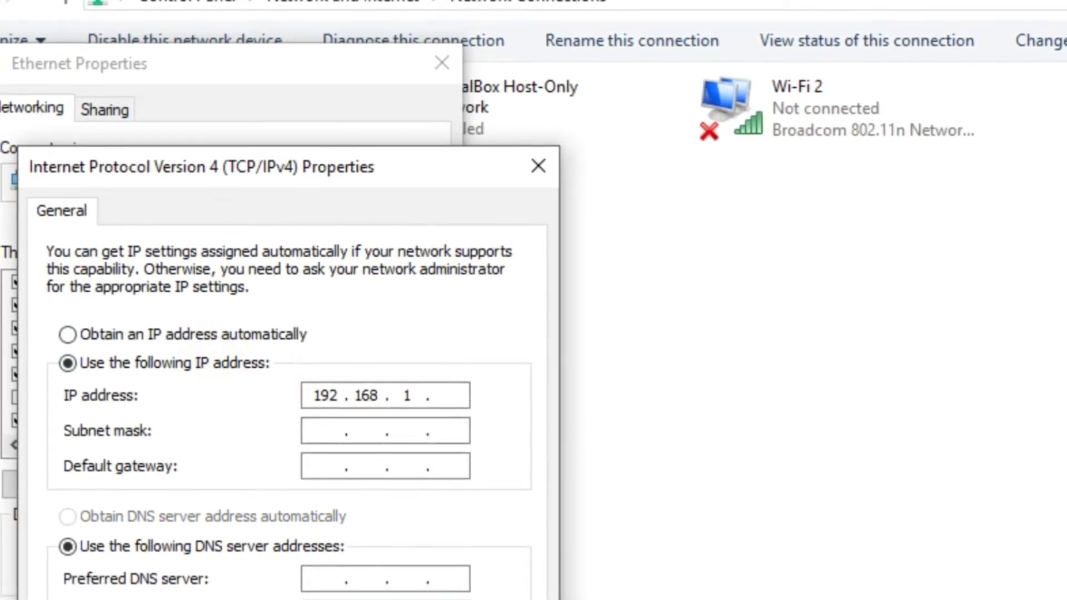
pyautogui.write('1')
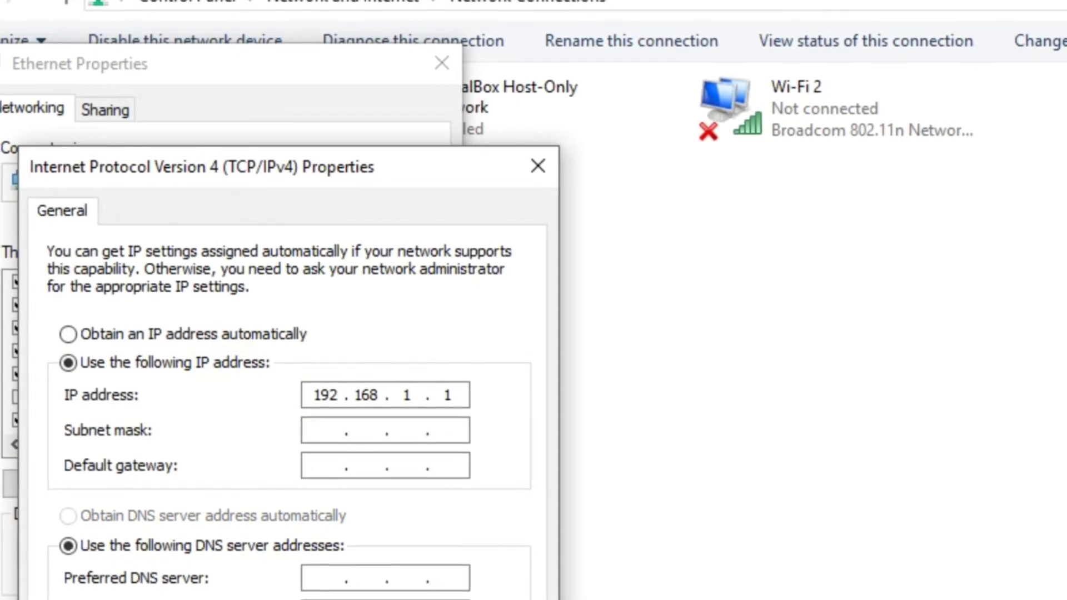
pyautogui.click(317, 431)
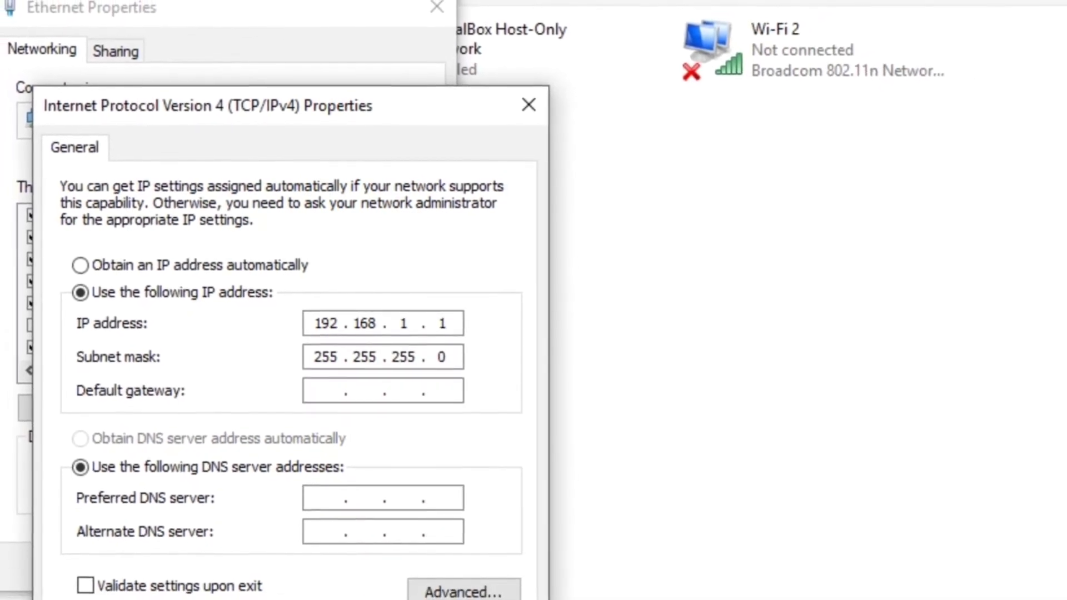
pyautogui.press('Return')
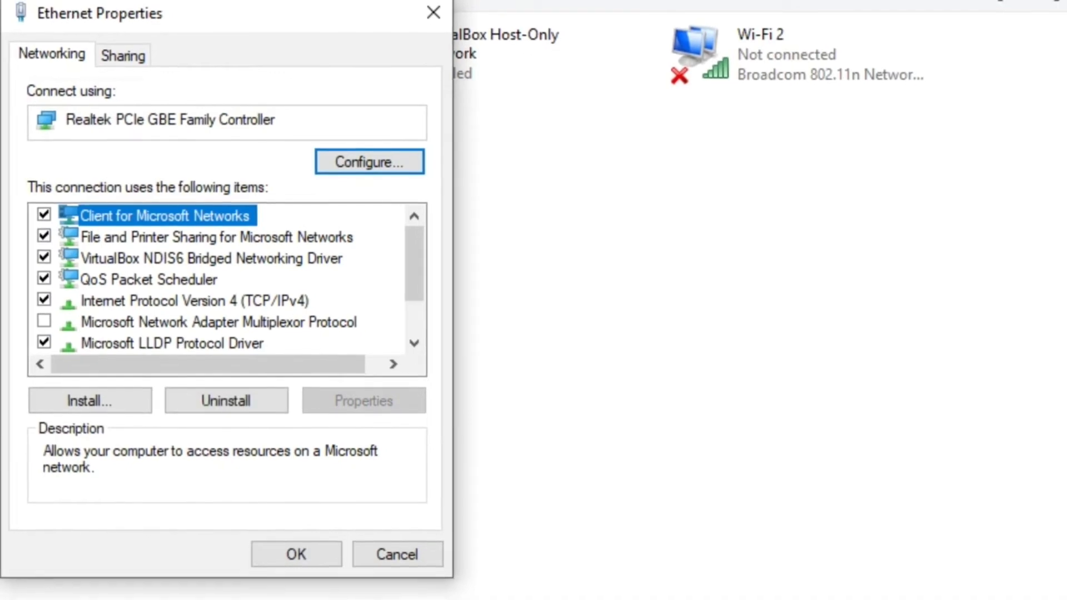
pyautogui.click(296, 556)
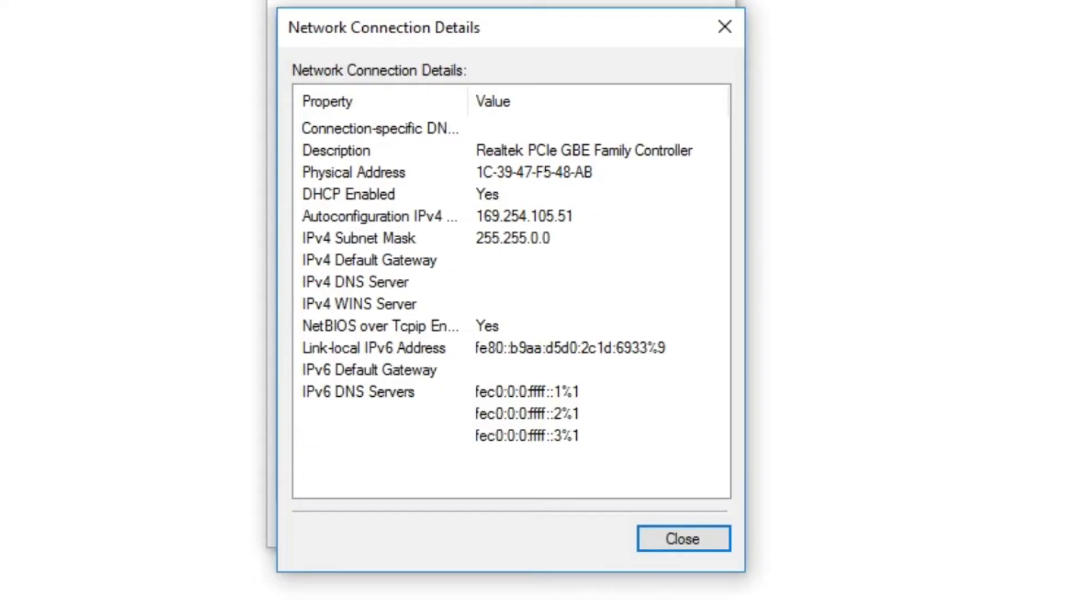
# On the second computer, close the connection details and open the Ethernet adapter's Internet Protocol Version 4 (TCP/IPv4) properties.
pyautogui.press('Return')
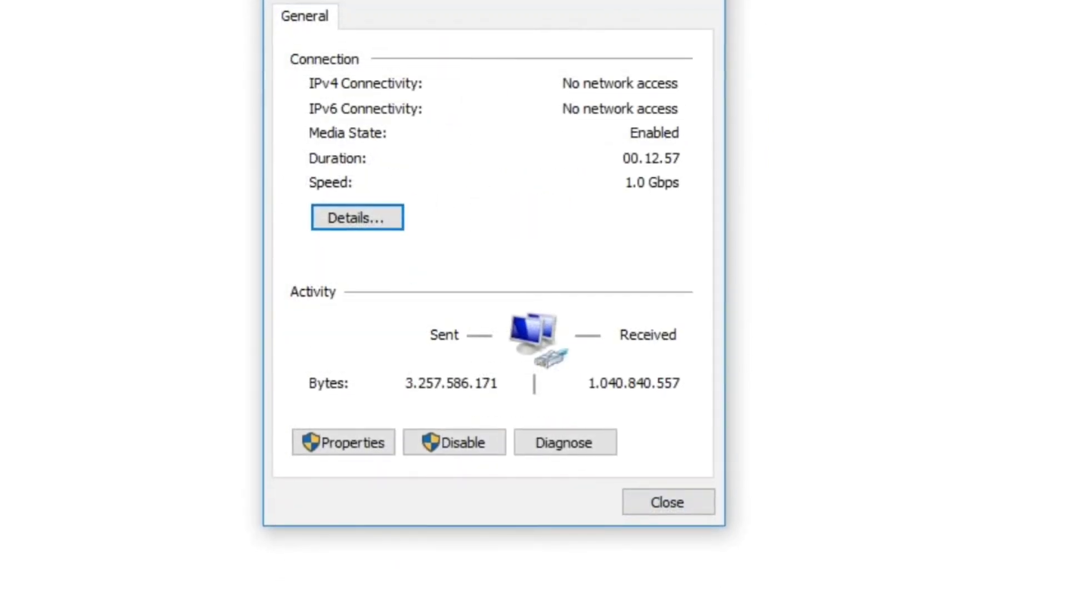
pyautogui.press('Tab')
pyautogui.press('Return')
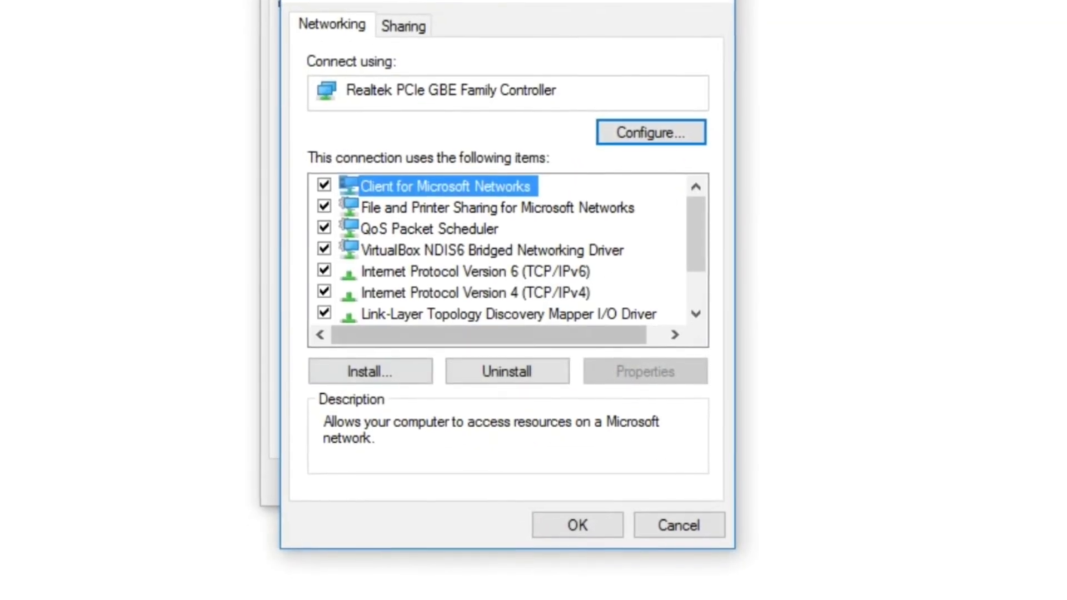
pyautogui.press('Down')
pyautogui.press('Down')
pyautogui.press('Down')
pyautogui.press('Down')
pyautogui.press('Down')
pyautogui.press('Return')
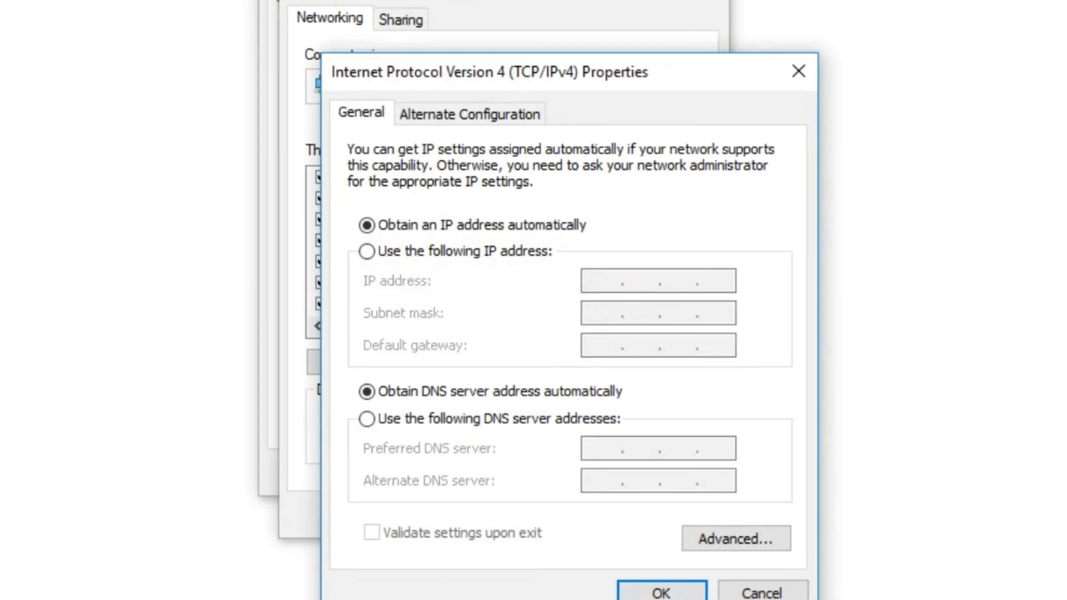
# Assign the second computer's Ethernet adapter the static IP address 192.168.1.2 with subnet mask 255.255.255.0, confirm, and close its status dialog.
pyautogui.press('Down')
pyautogui.press('Tab')
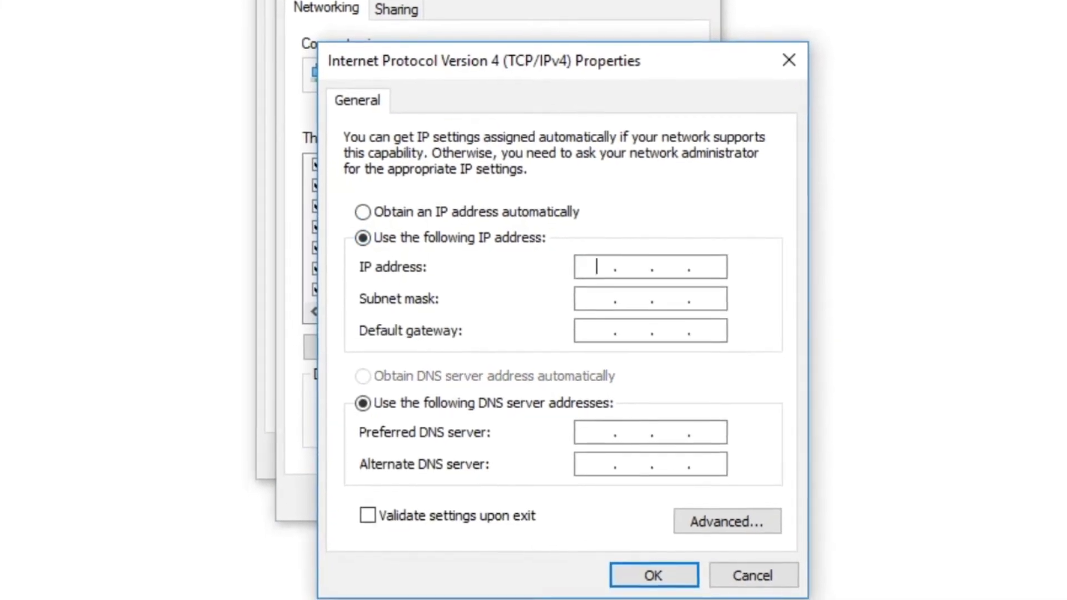
pyautogui.write('192 . ')
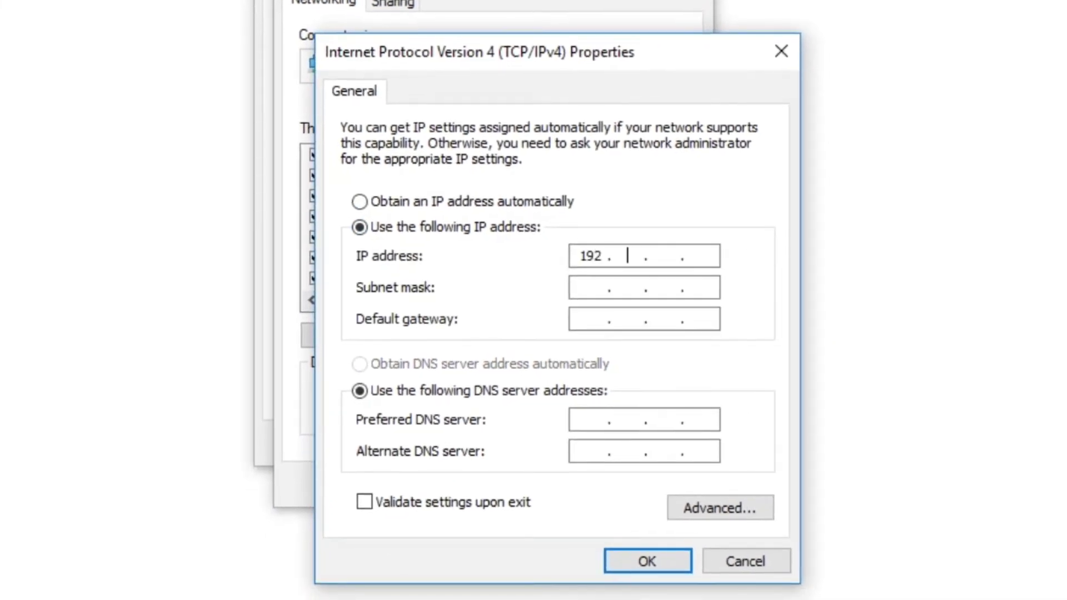
pyautogui.write('168 . ')
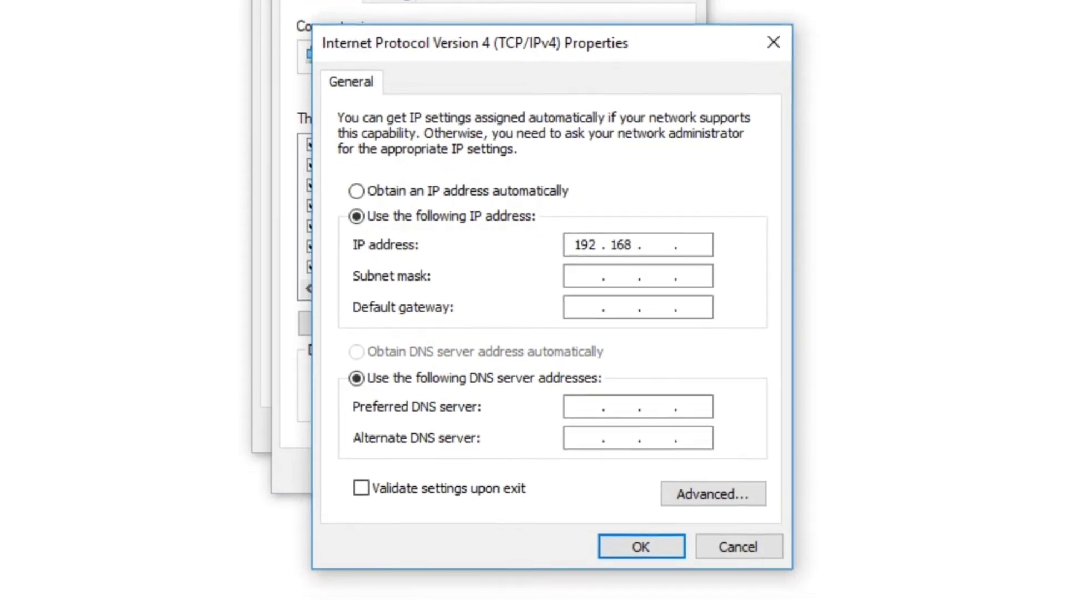
pyautogui.write('1 . 2')
pyautogui.press('Tab')
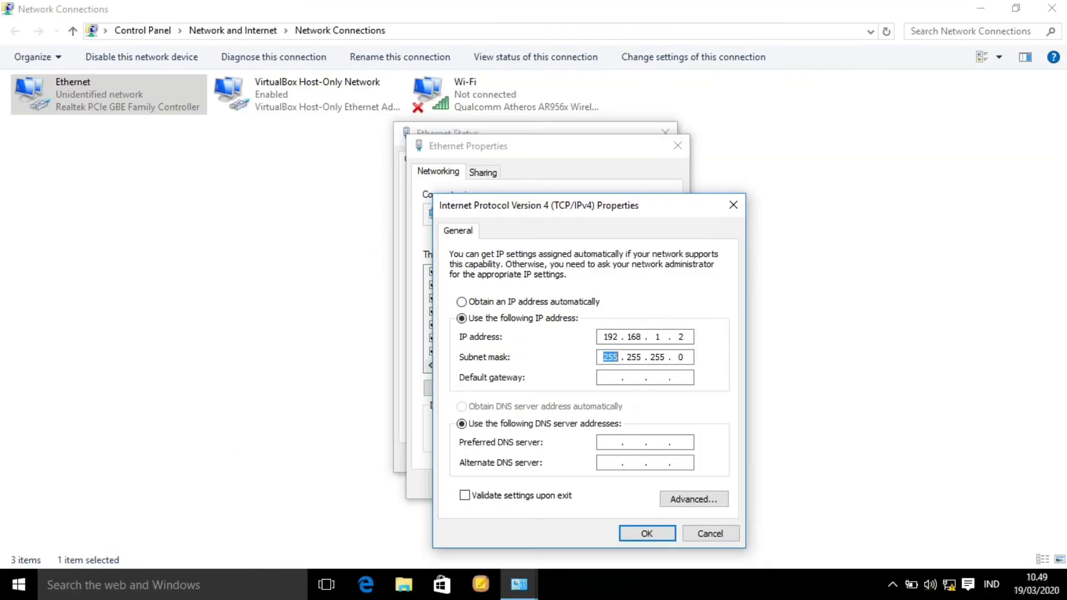
pyautogui.press('Return')
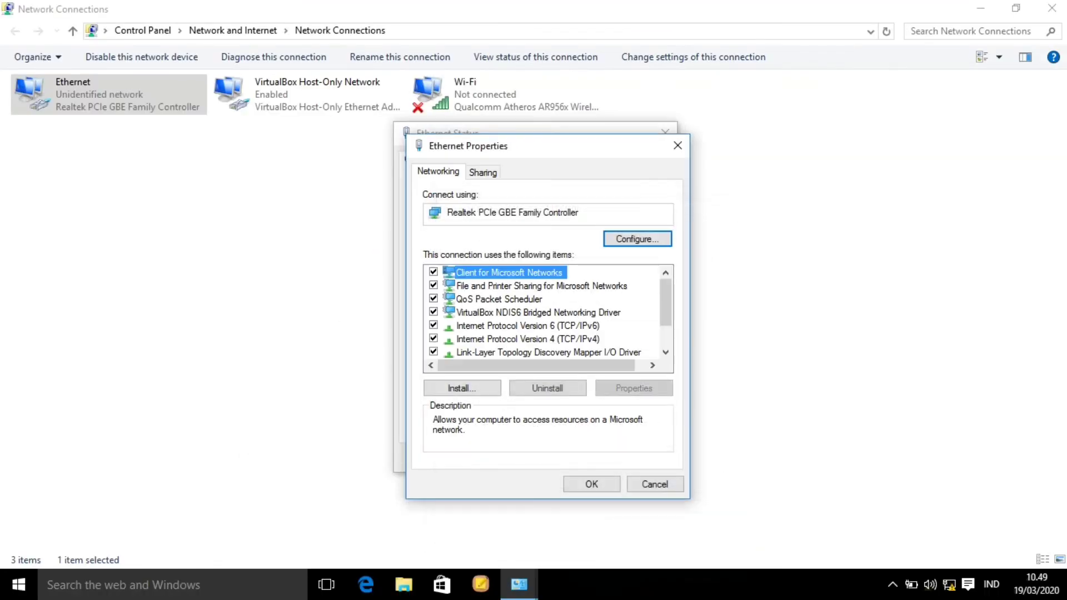
pyautogui.press('Return')
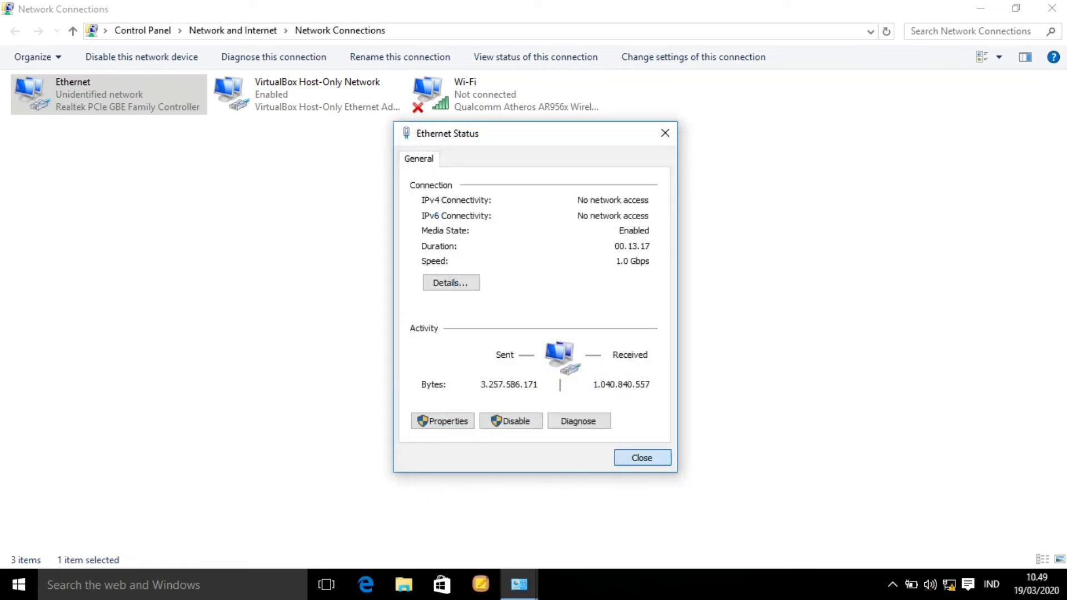
pyautogui.press('Escape')
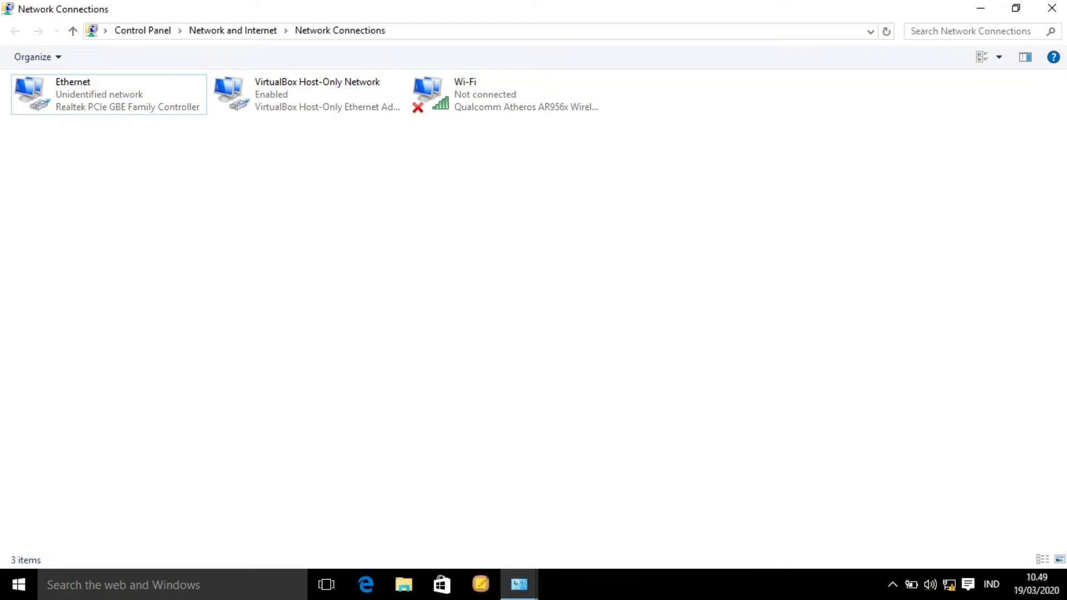
# On the second computer, close both network settings windows and launch Command Prompt by running cmd from the Run dialog.
pyautogui.click(1052, 8)
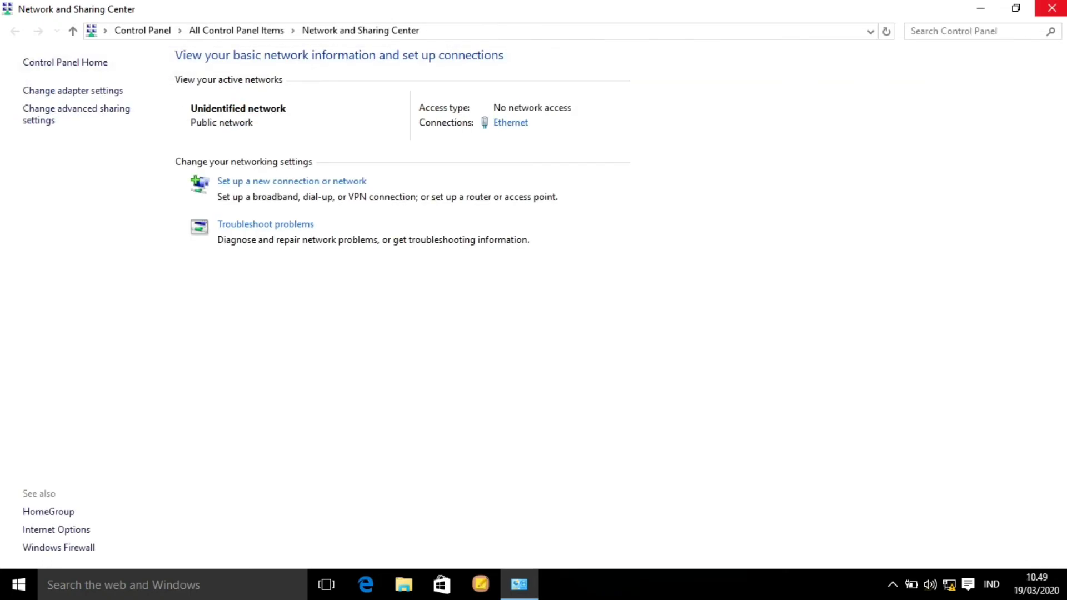
pyautogui.click(1052, 8)
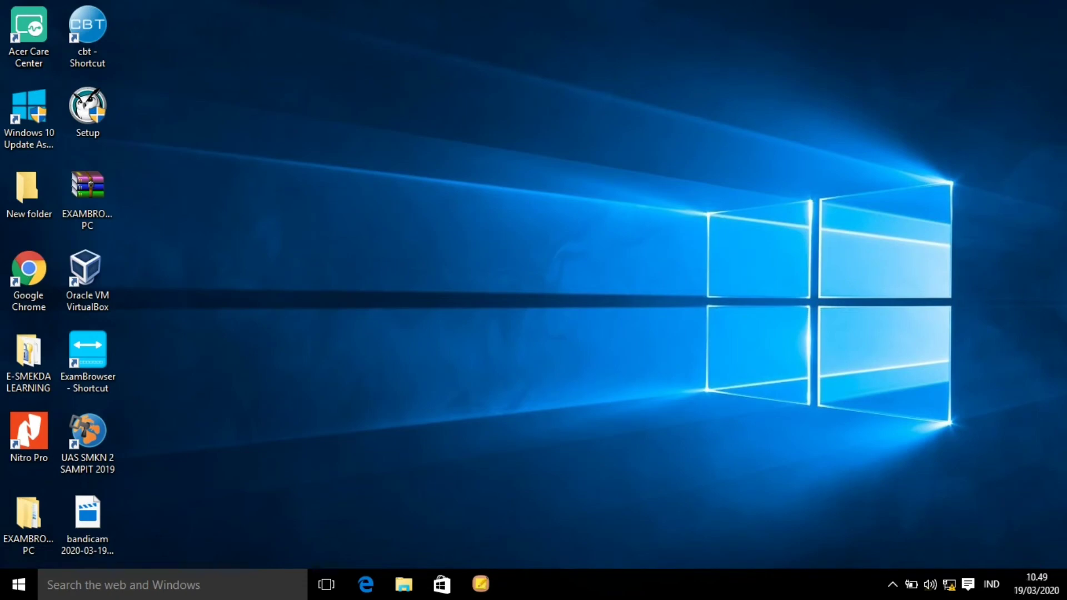
pyautogui.click(122, 585)
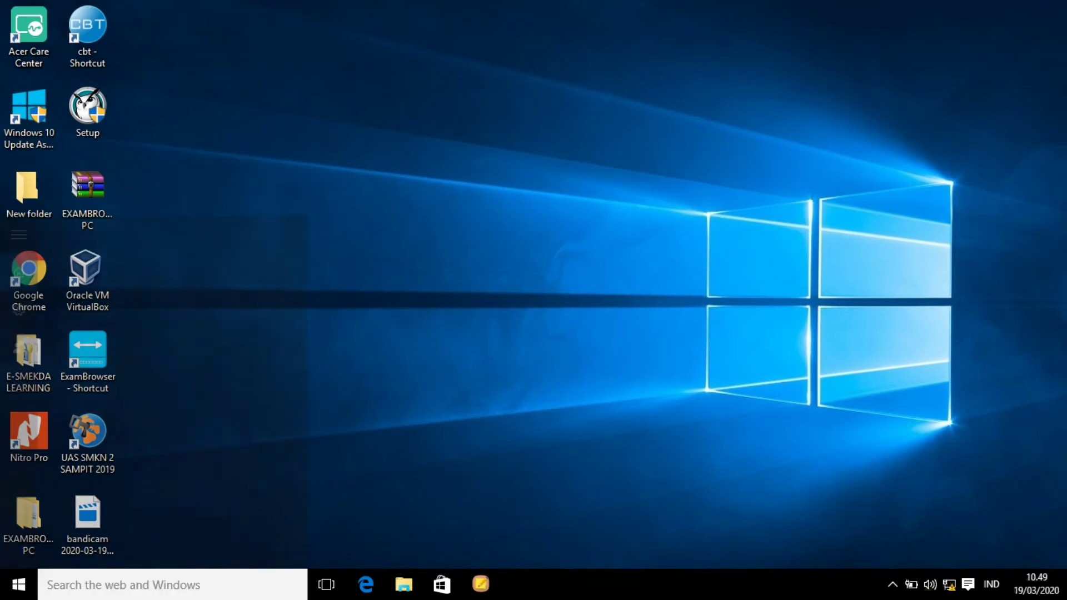
pyautogui.write('run')
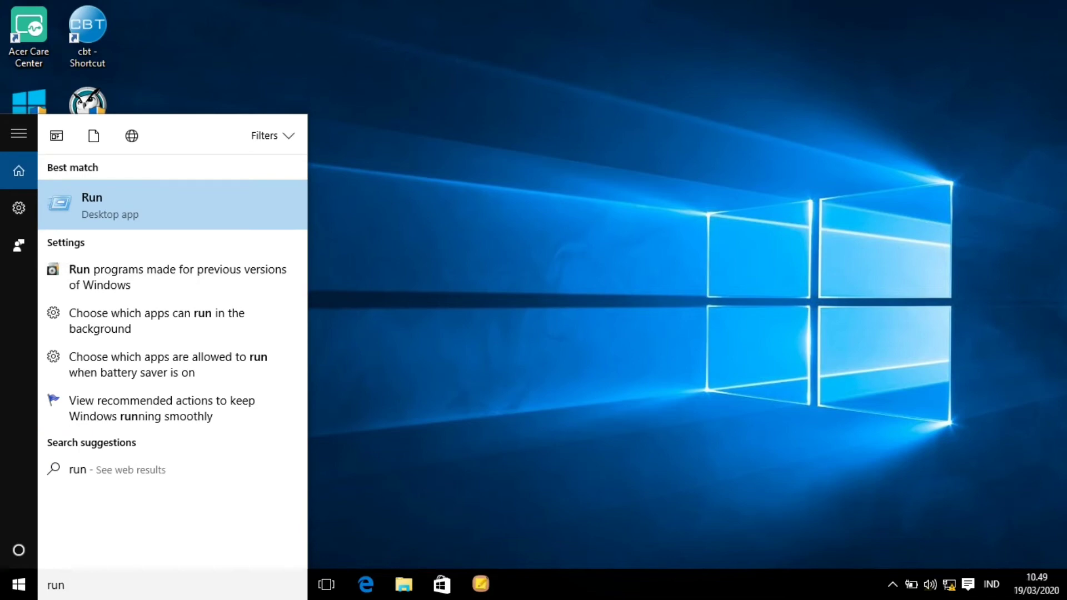
pyautogui.press('Return')
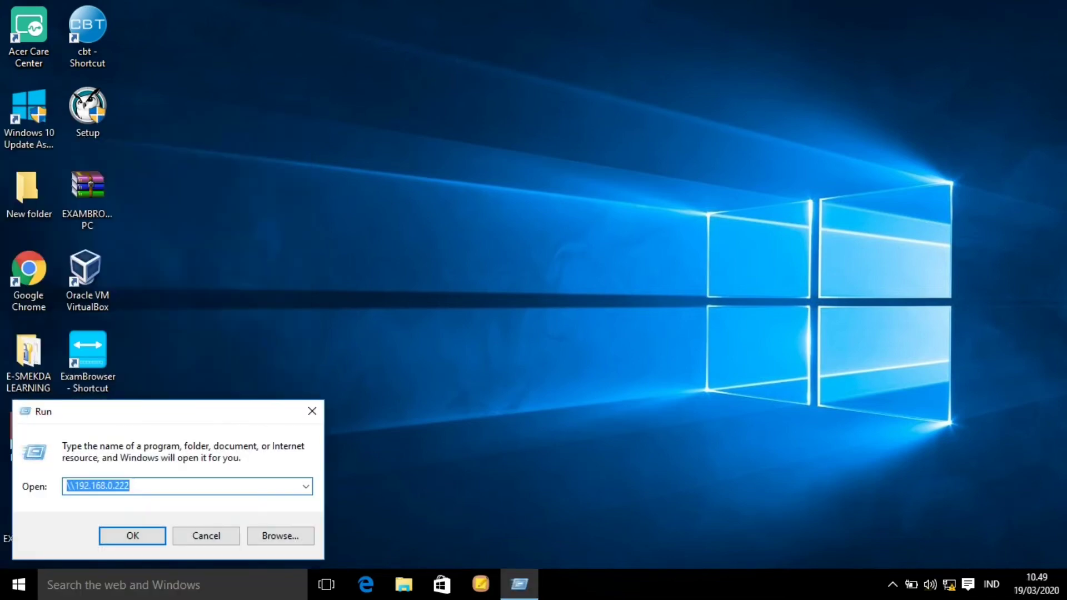
pyautogui.press('BackSpace')
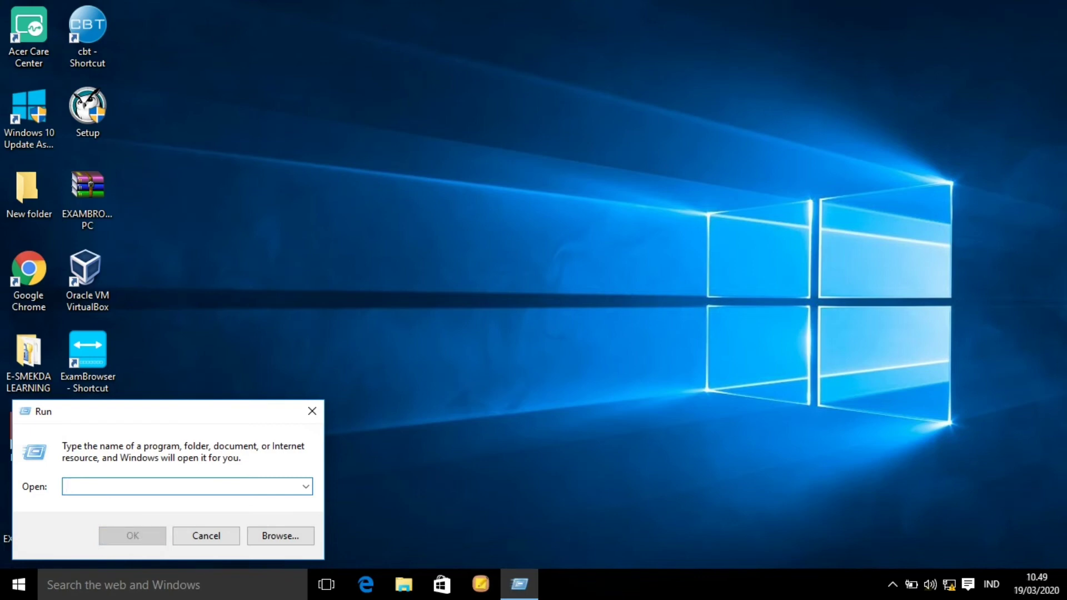
pyautogui.write('cmd')
pyautogui.press('Return')
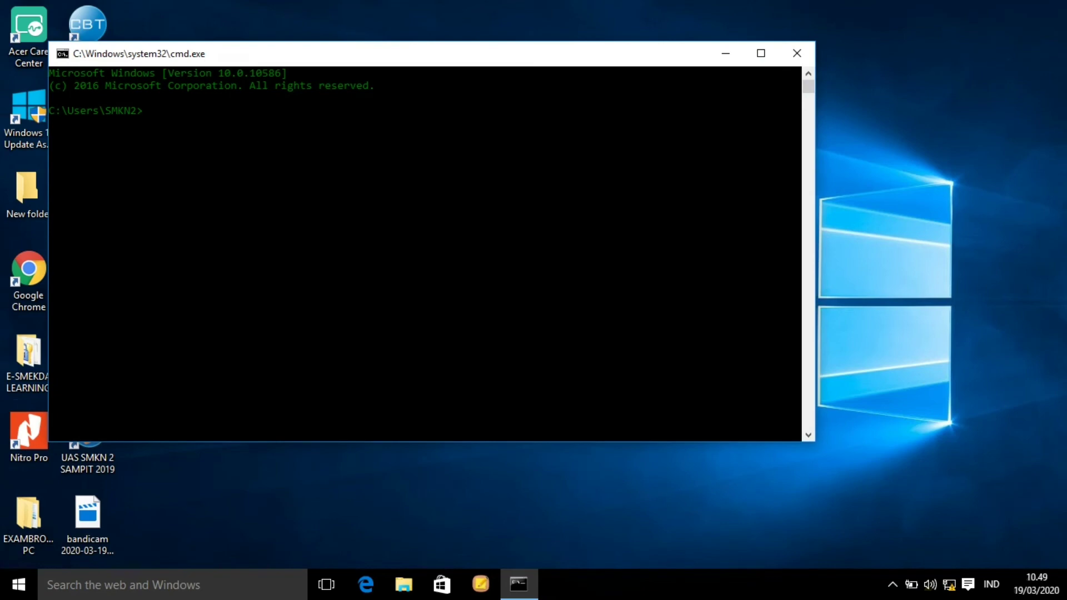
# Ping the first computer at 192.168.1.1 from the second computer to test the connection.
pyautogui.write('pi')
pyautogui.write('ng 19')
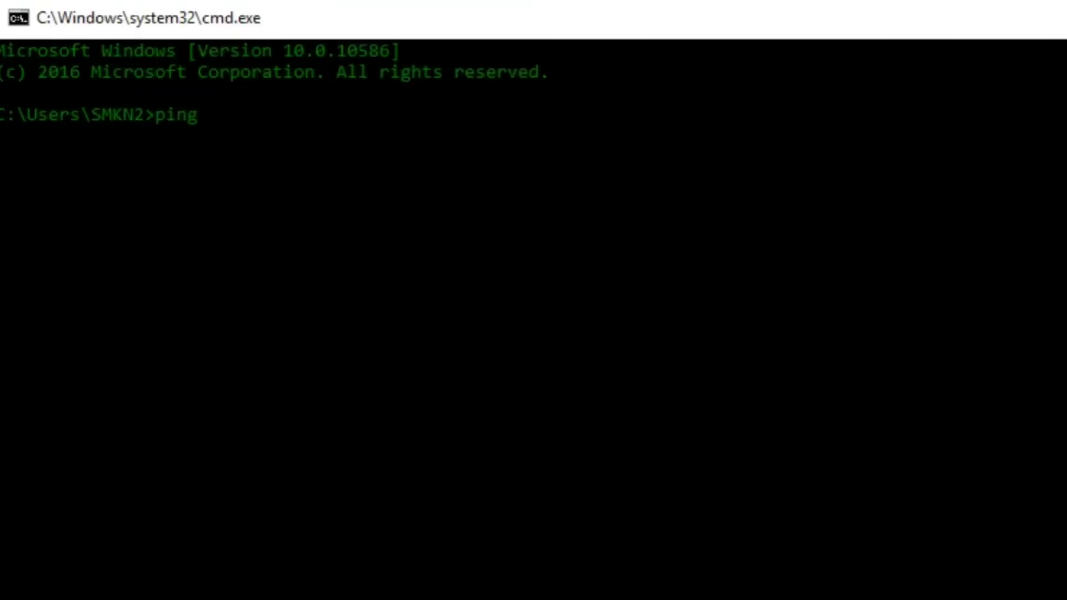
pyautogui.write('2.168.')
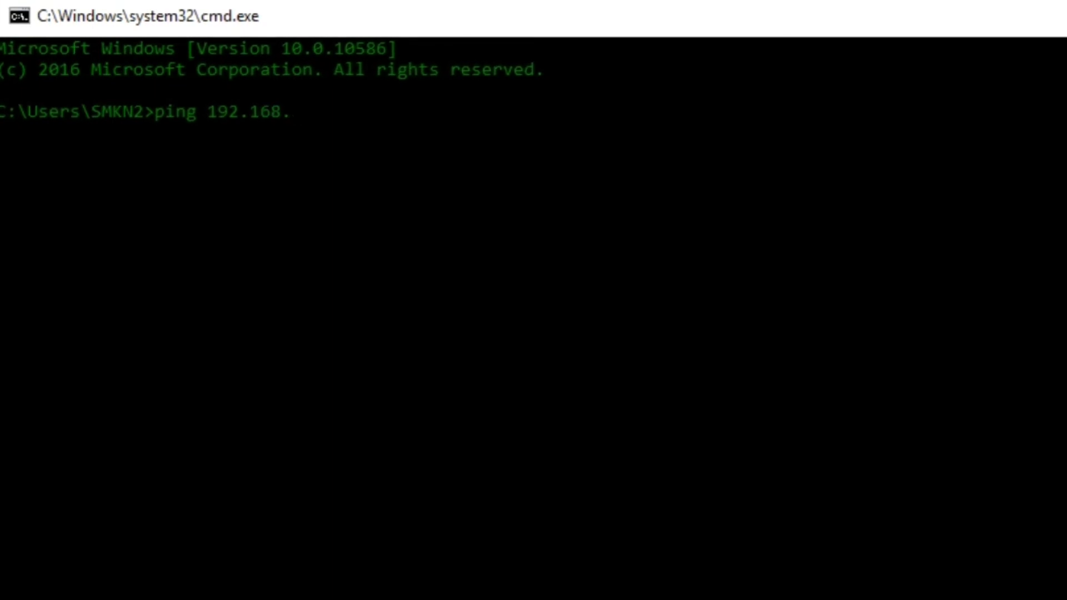
pyautogui.write('1.1')
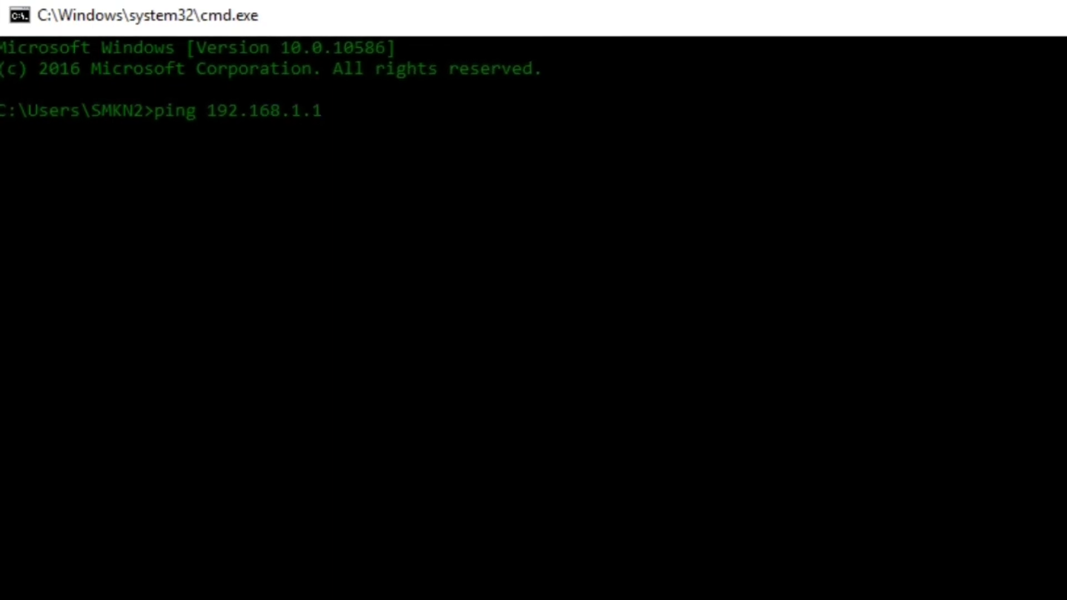
pyautogui.press('Return')
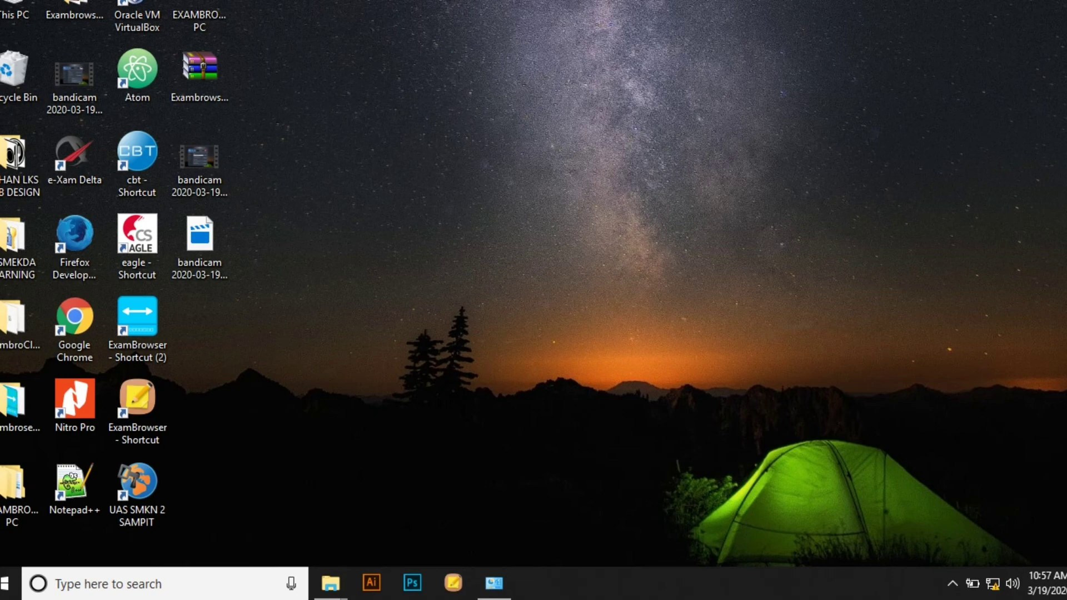
# On the first computer, search Windows for cmd and open Command Prompt.
pyautogui.click(167, 583)
pyautogui.write('c')
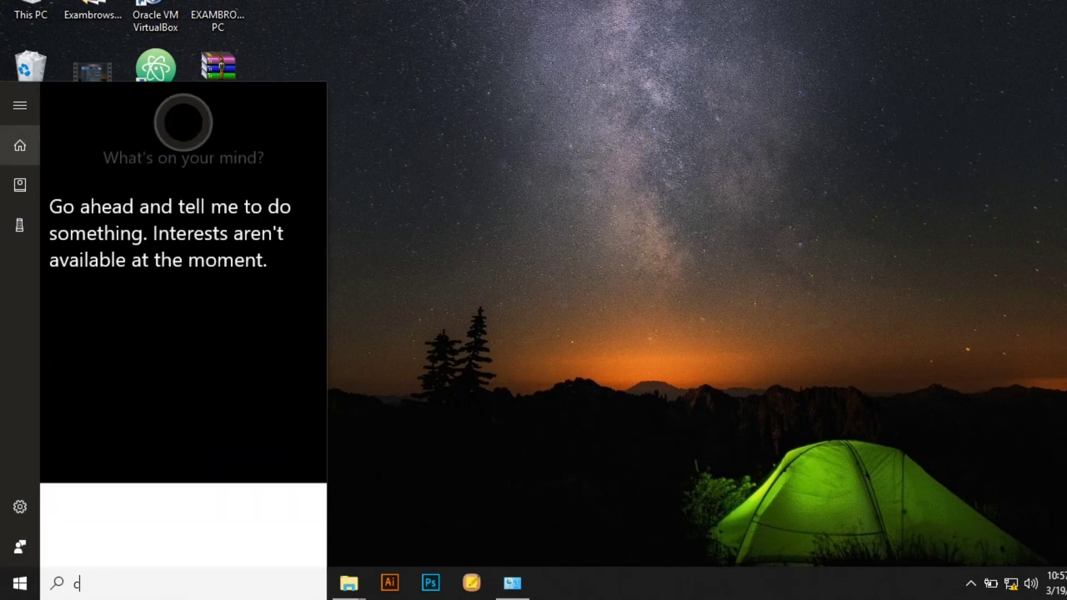
pyautogui.write('md')
pyautogui.press('Return')
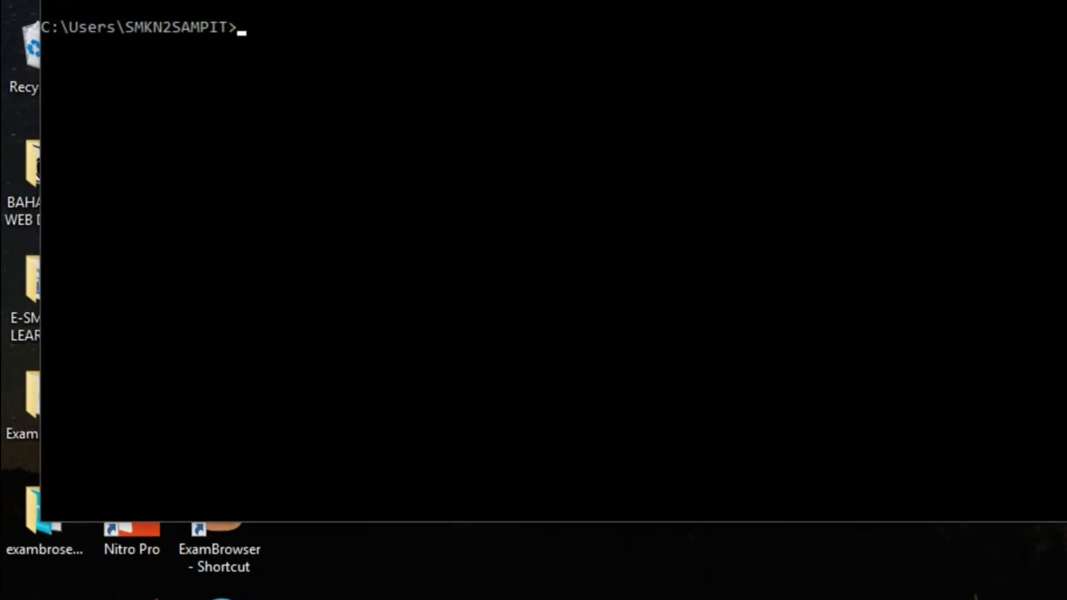
# Ping the second computer at 192.168.1.2 from the first computer to test the connection.
pyautogui.write('ping')
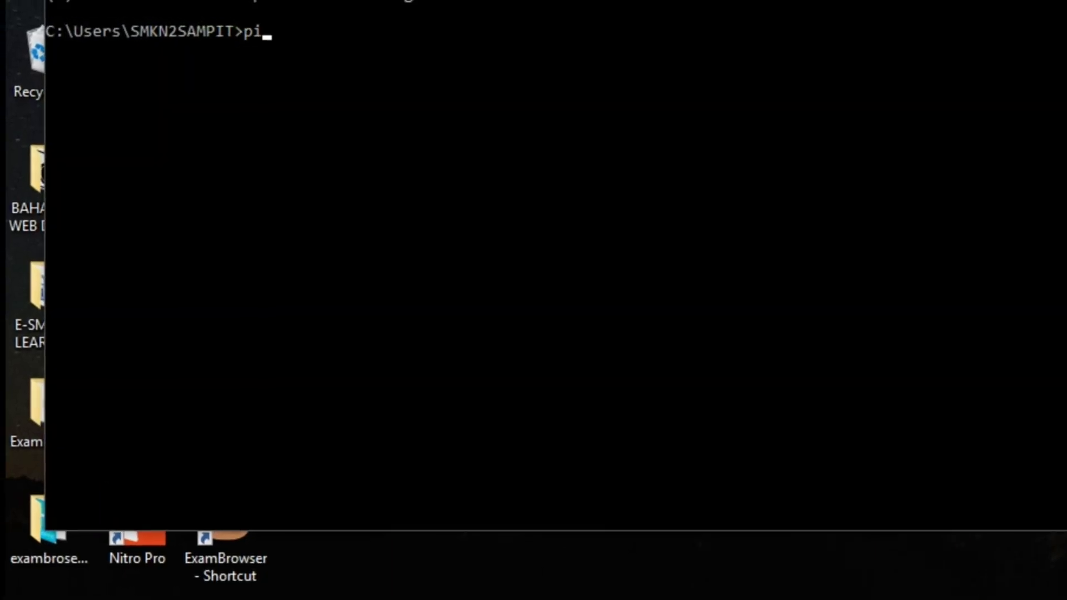
pyautogui.write(' 192.')
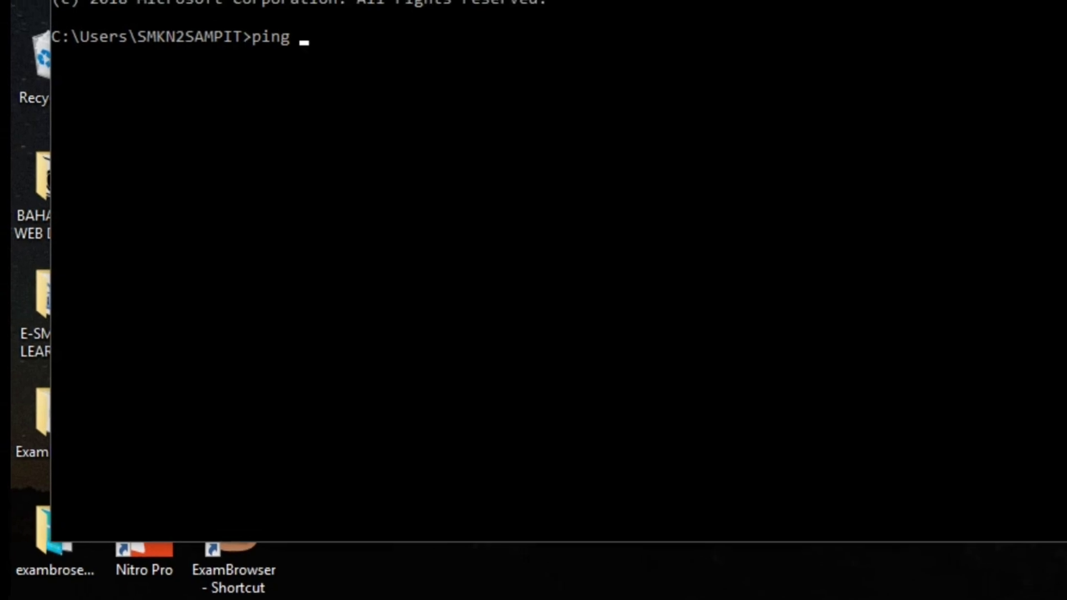
pyautogui.write('168.1')
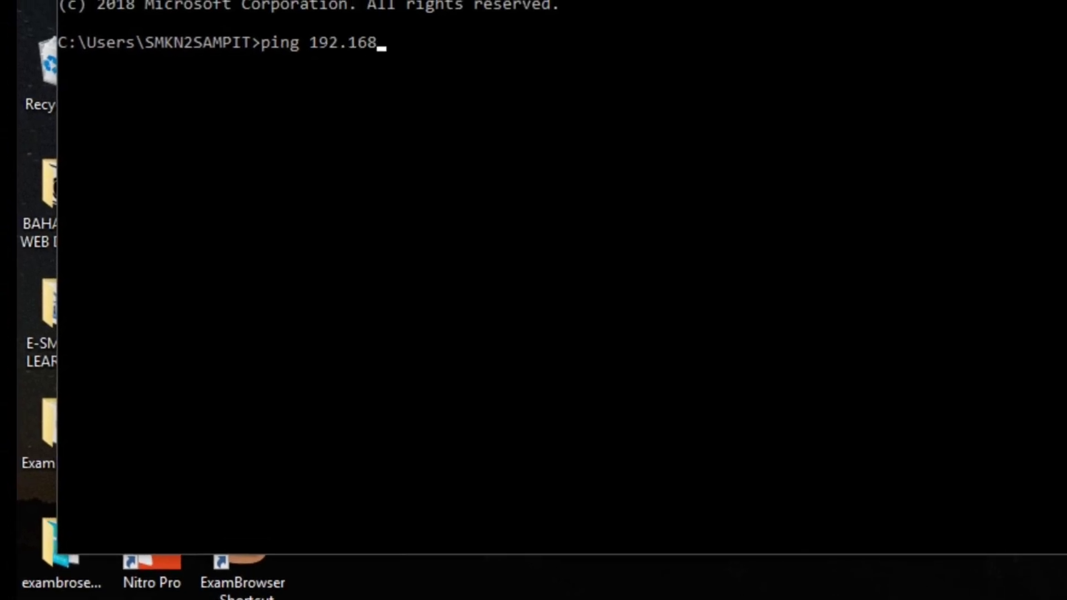
pyautogui.write('.2')
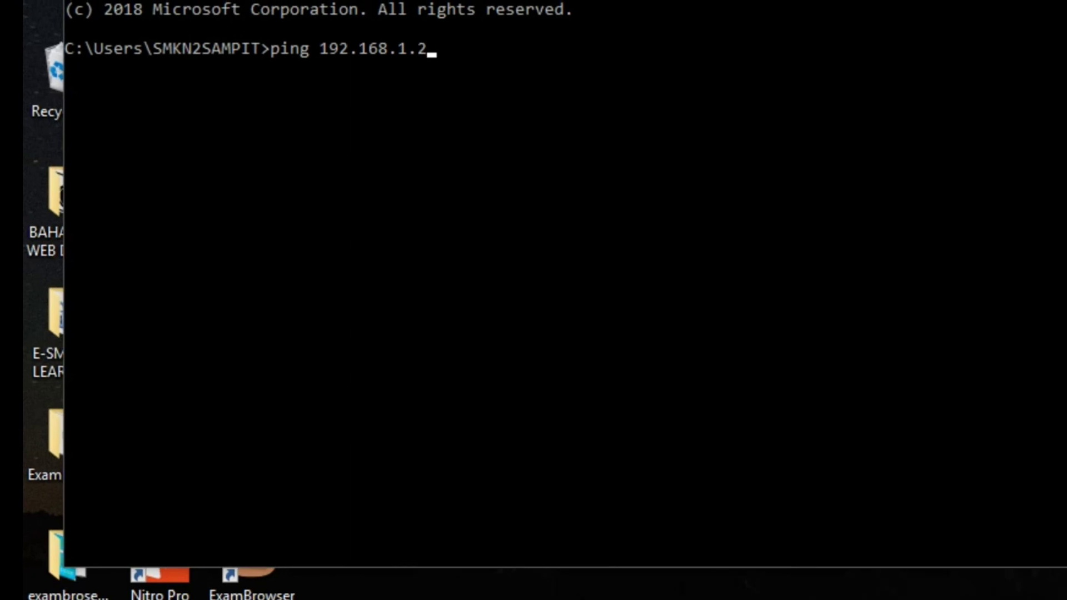
pyautogui.press('Return')
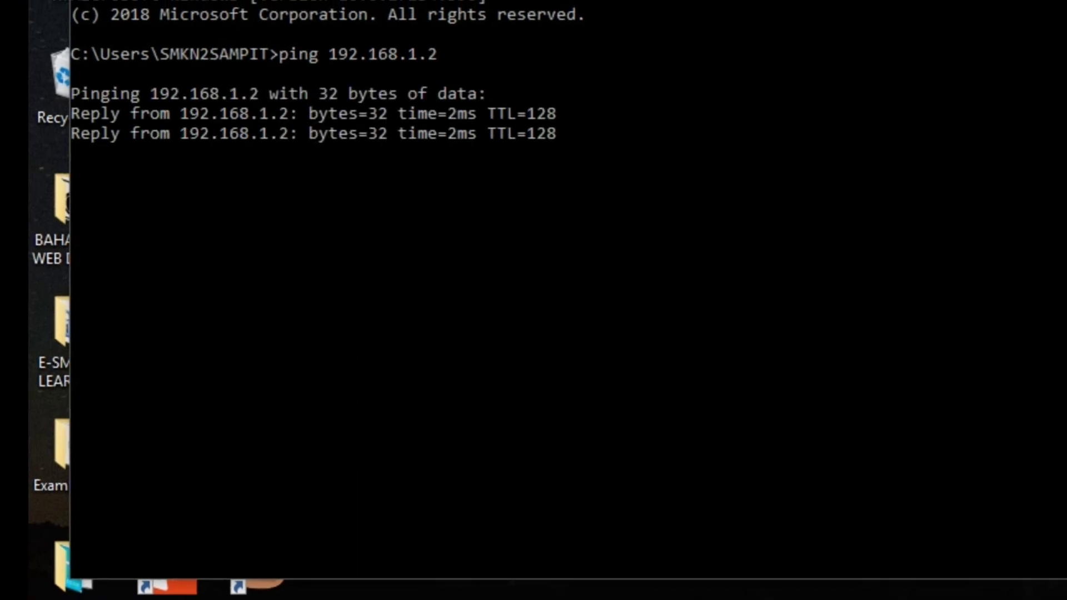